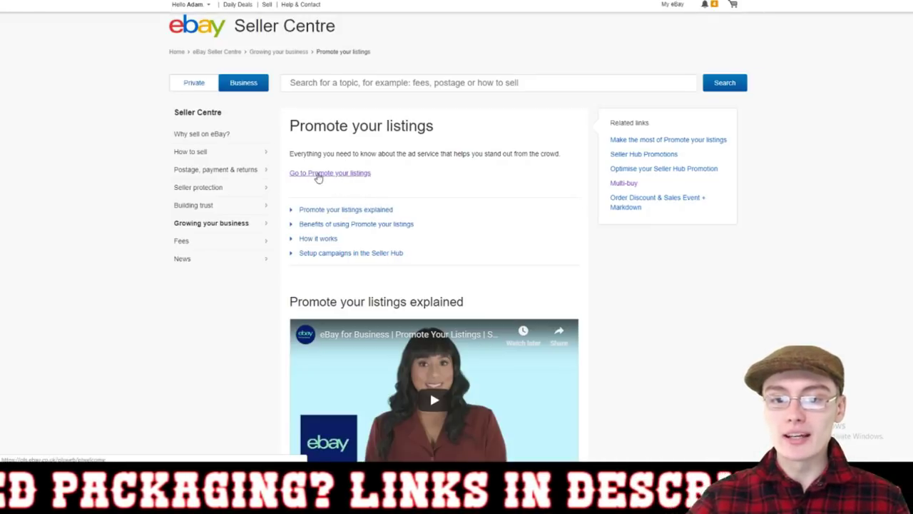
Step: Open the Promoted Listings dashboard and review its stats and the active Summer Campaign 1 (500 listings)
click(369, 176)
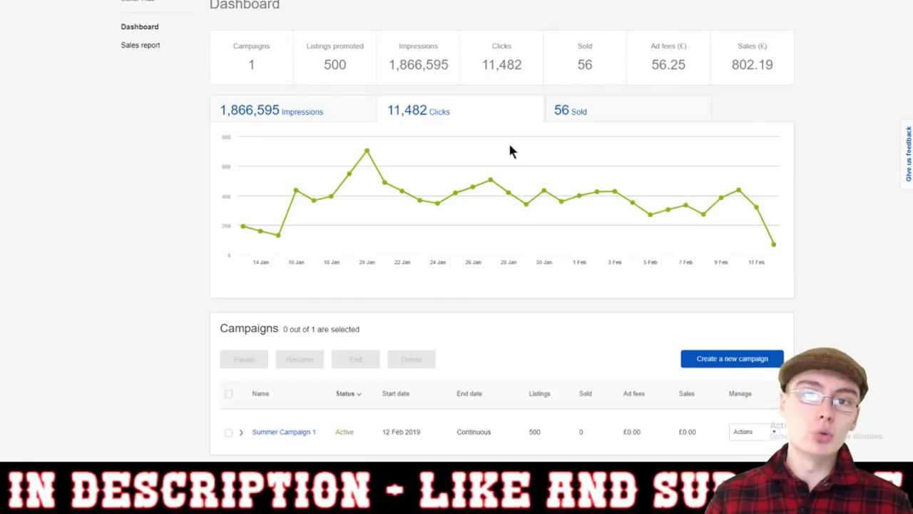
mouse_move(359, 241)
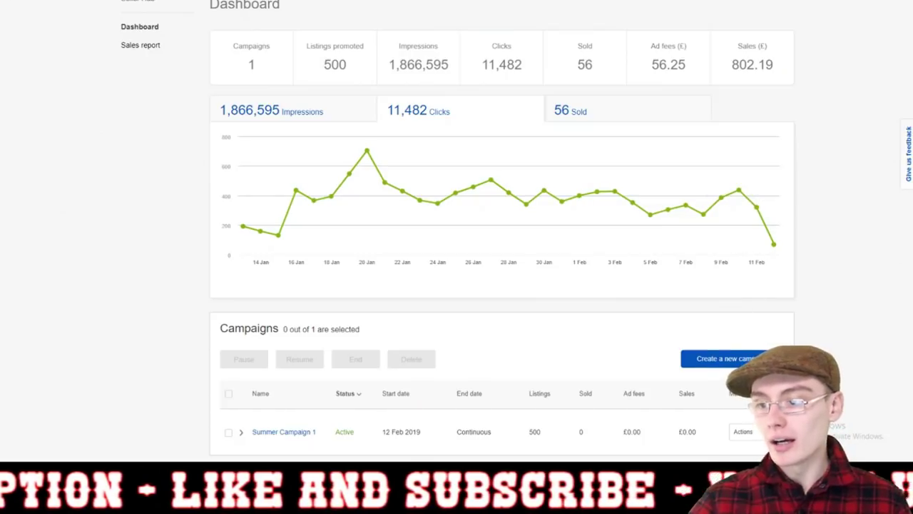
scroll(759, 310, down, 1)
scroll(499, 214, down, 1)
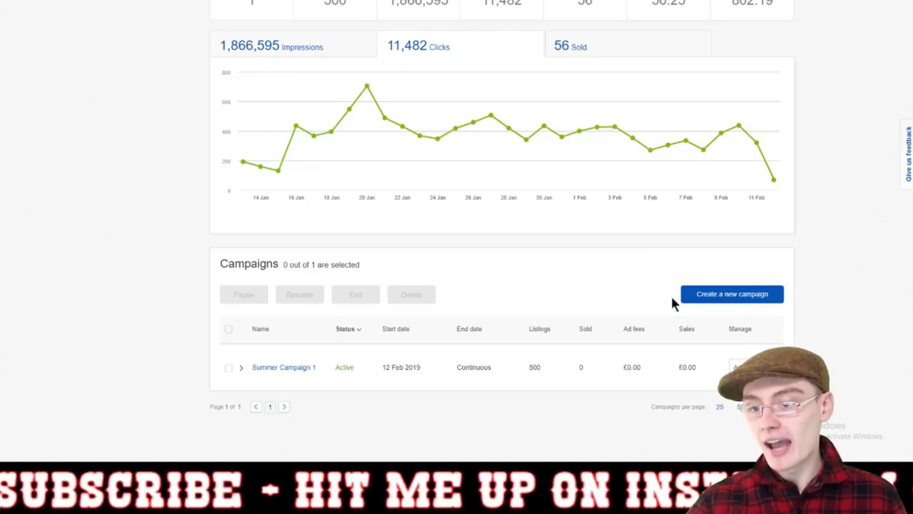
Step: Start a new campaign and show 500 listings per page (1–500 of 685)
click(724, 298)
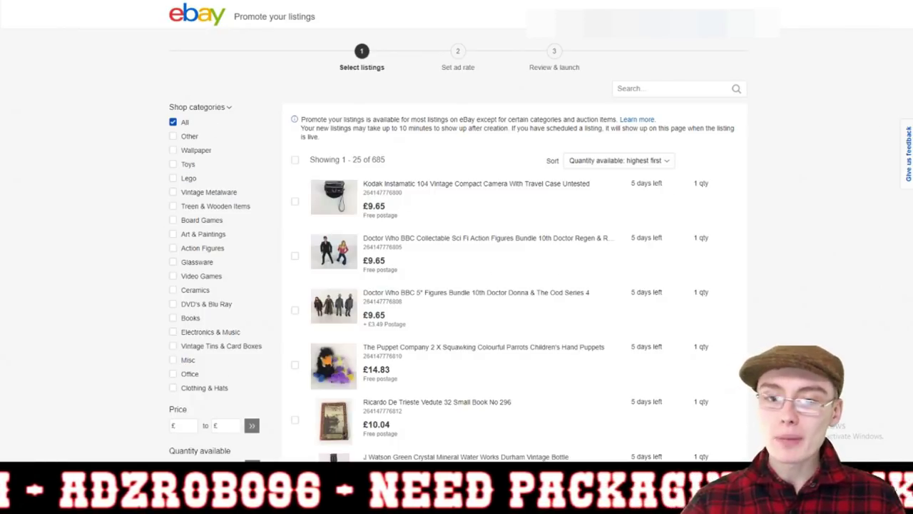
scroll(513, 286, down, 20)
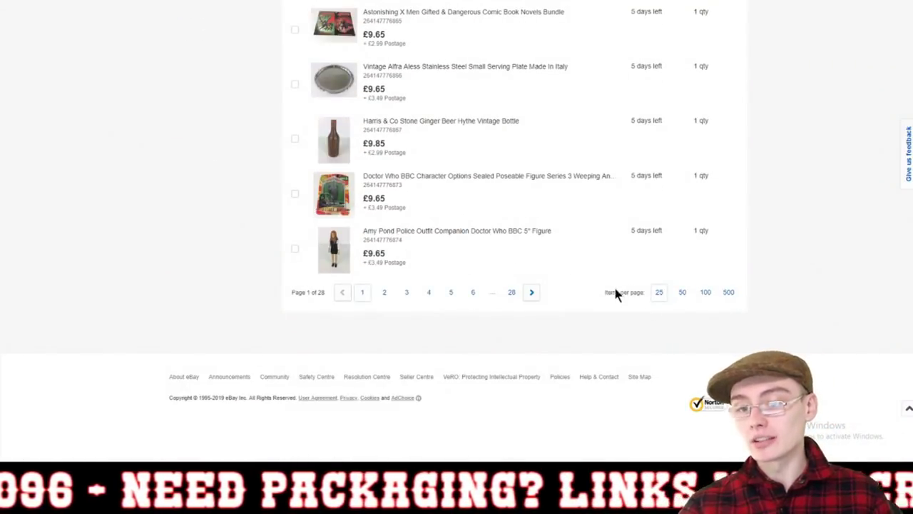
click(727, 293)
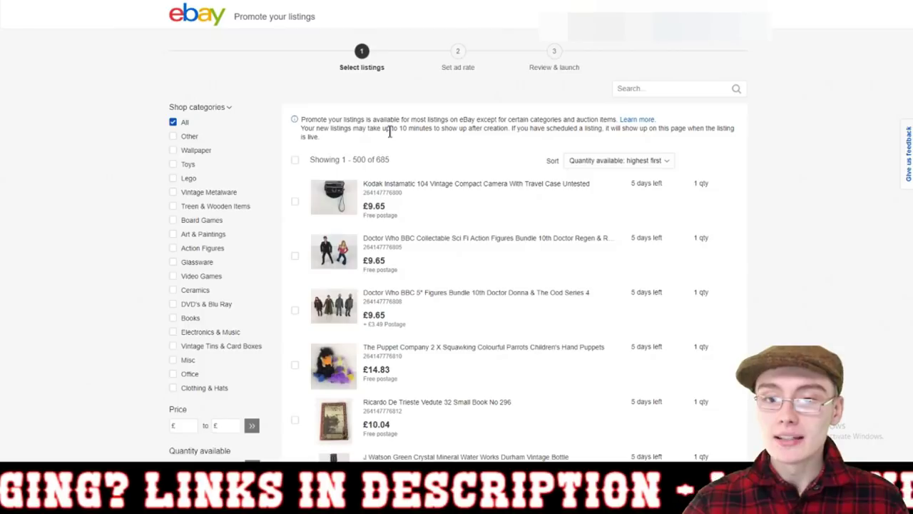
Step: Tick the select-all checkbox so all 500 shown listings are selected
scroll(378, 157, down, 5)
scroll(366, 197, down, 4)
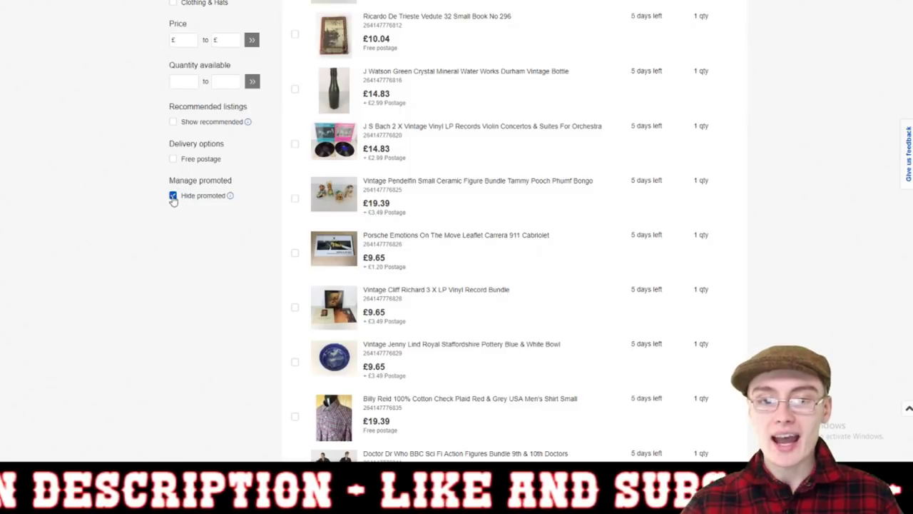
scroll(267, 231, up, 9)
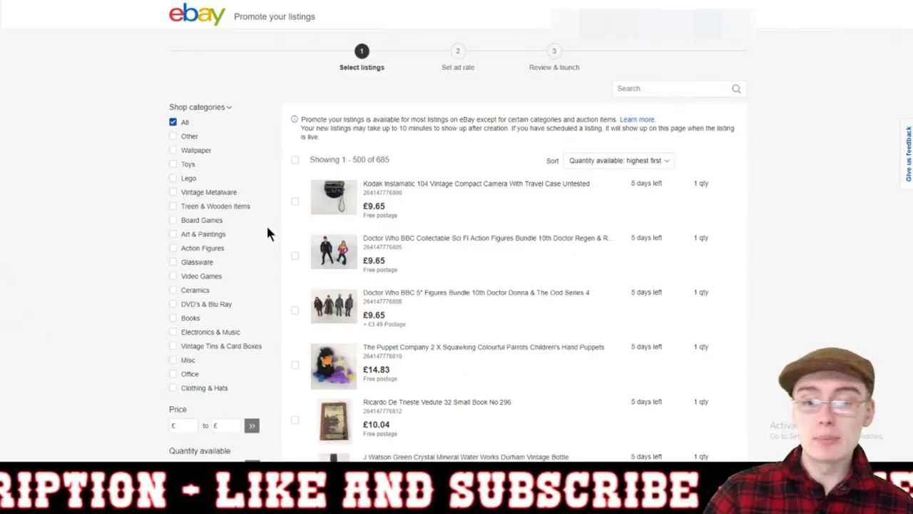
click(295, 162)
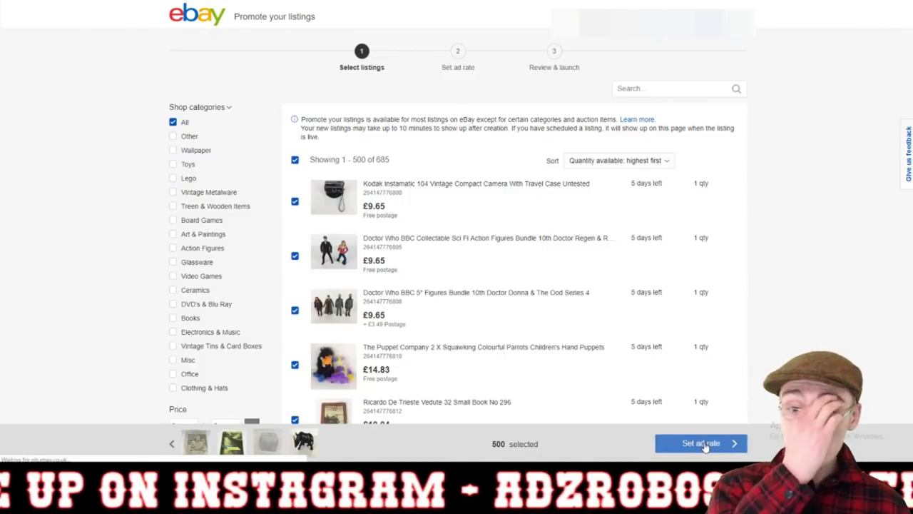
Step: Go to the Set ad rate step and turn on a single ad rate for all listings
click(701, 444)
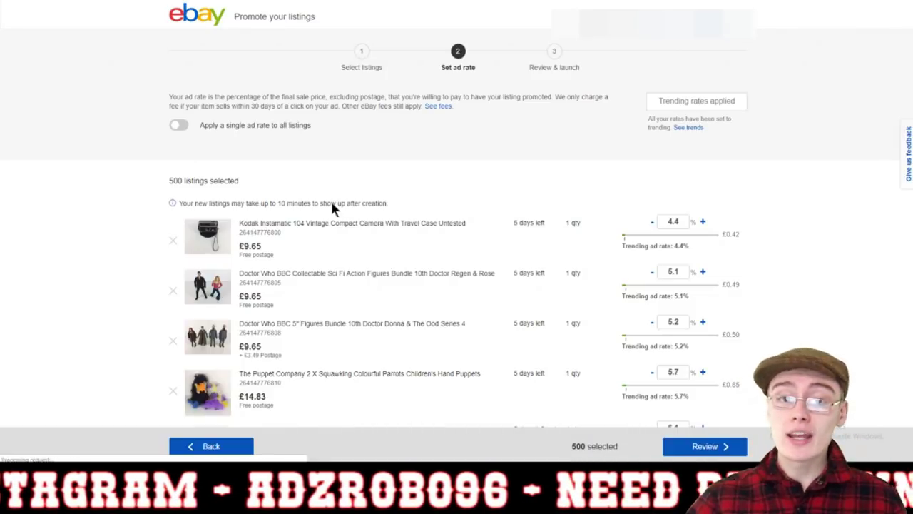
click(179, 124)
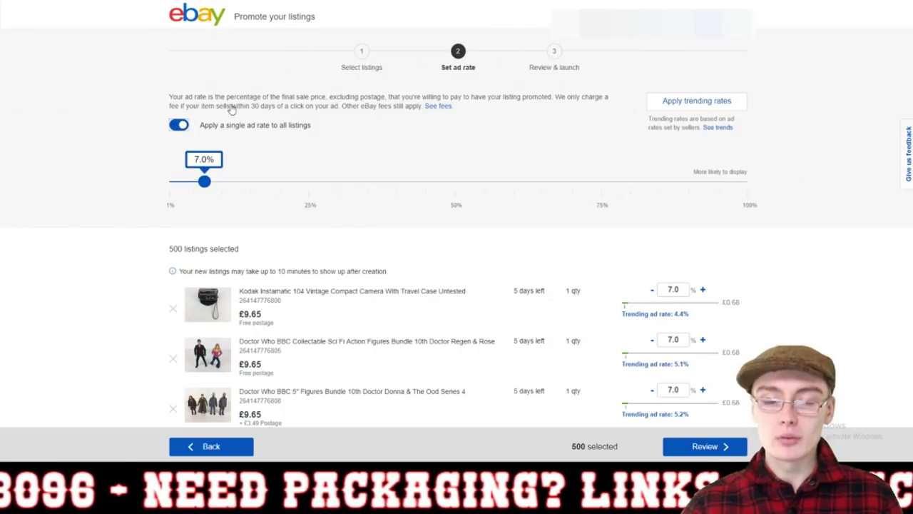
click(214, 122)
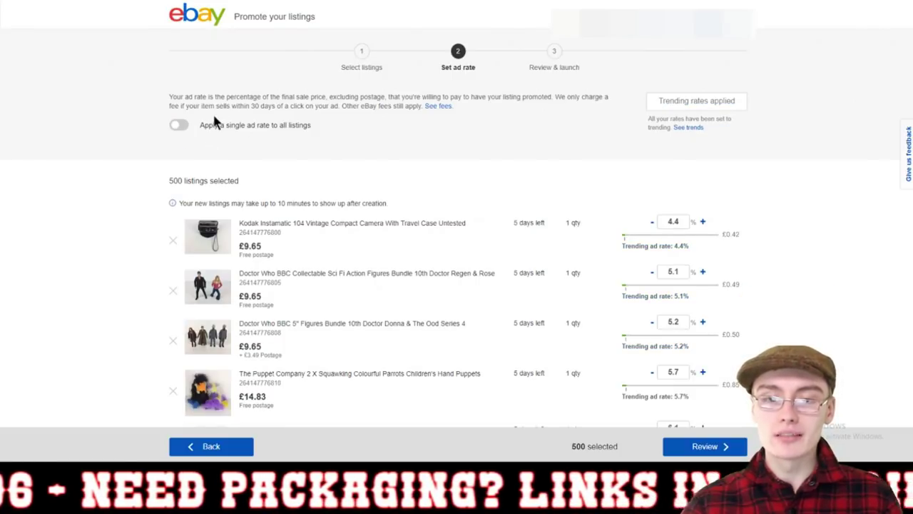
click(178, 125)
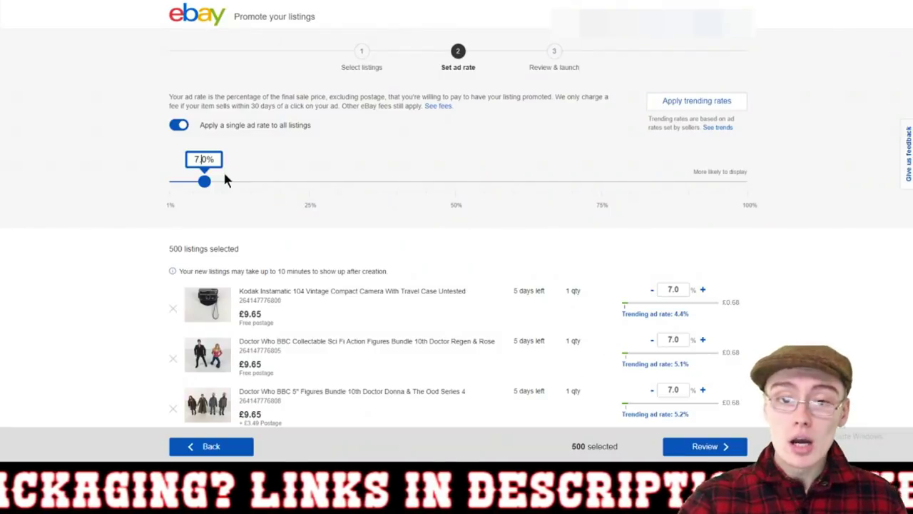
Step: Enter 7.0% as the shared ad rate for all 500 selected listings
key(BackSpace)
text(1)
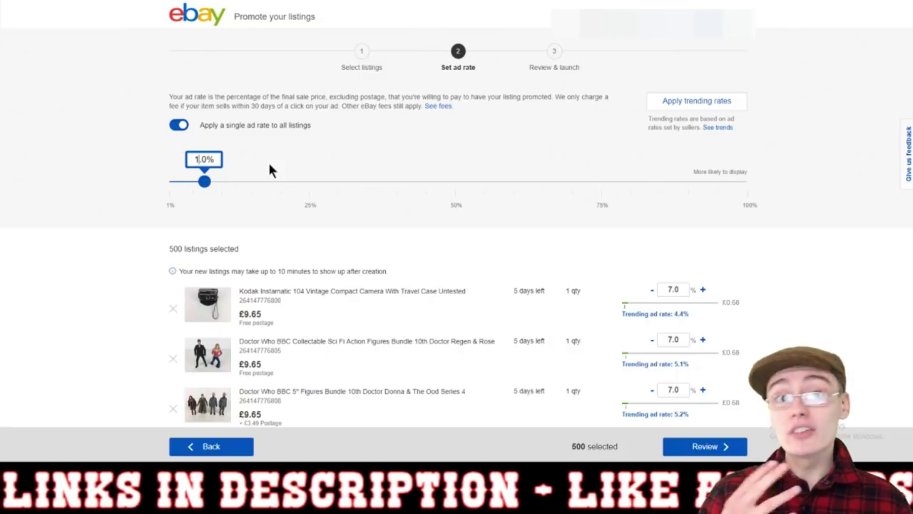
key(BackSpace)
text(7)
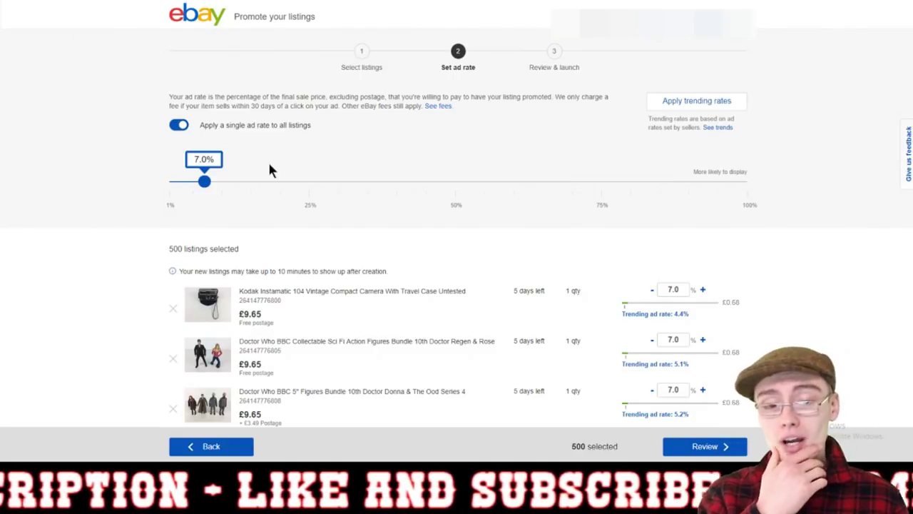
key(BackSpace)
text(5)
key(BackSpace)
text(7)
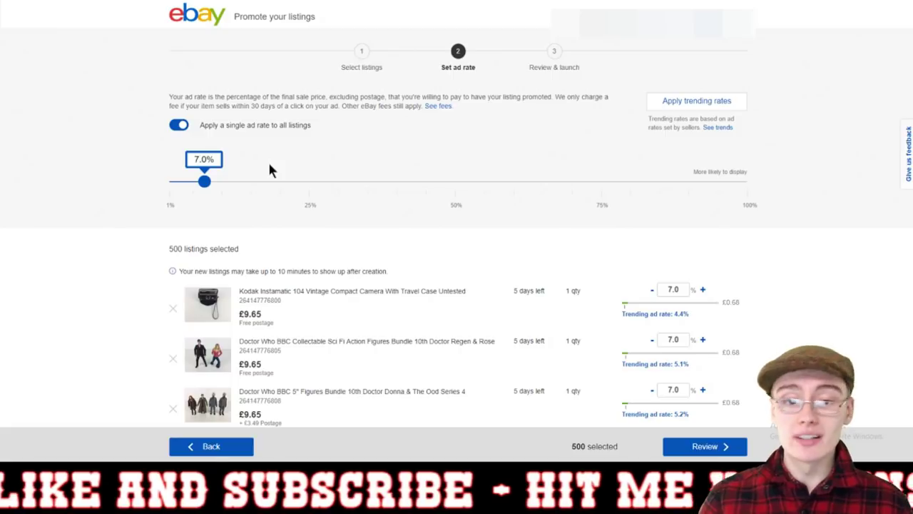
scroll(457, 204, down, 5)
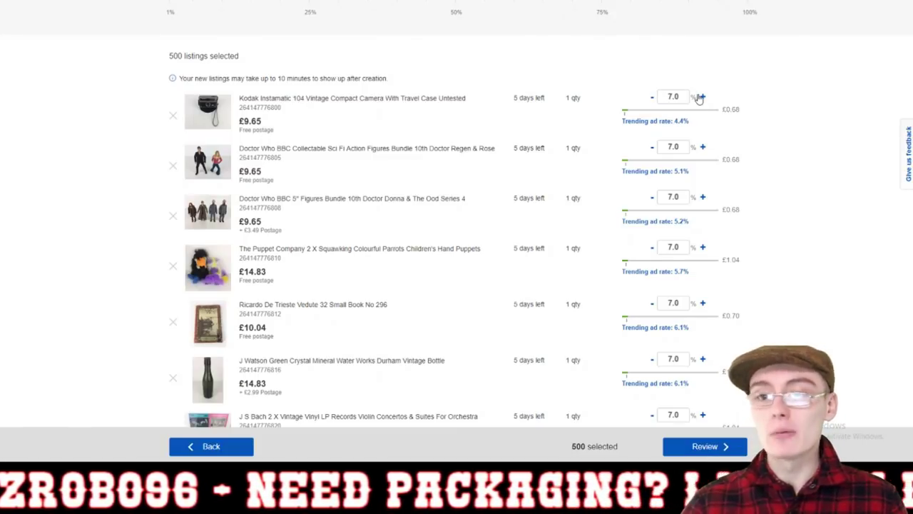
scroll(693, 151, down, 2)
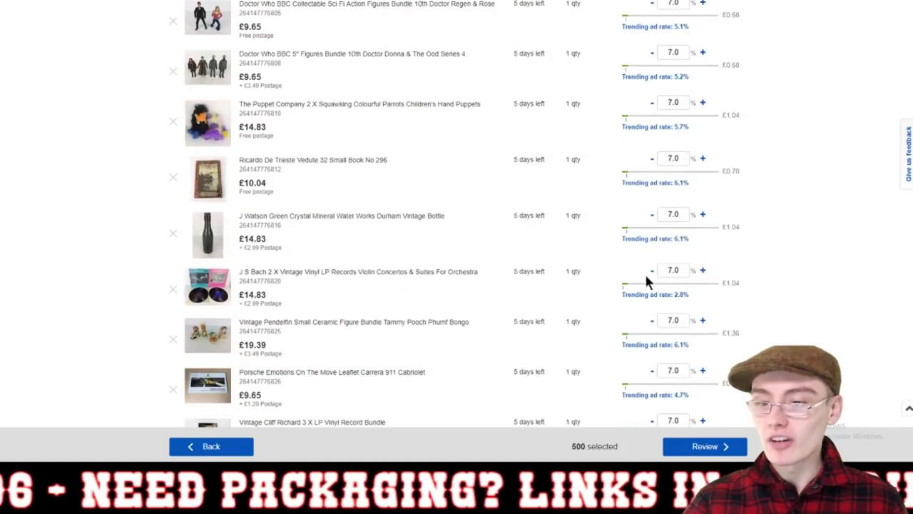
scroll(646, 276, down, 2)
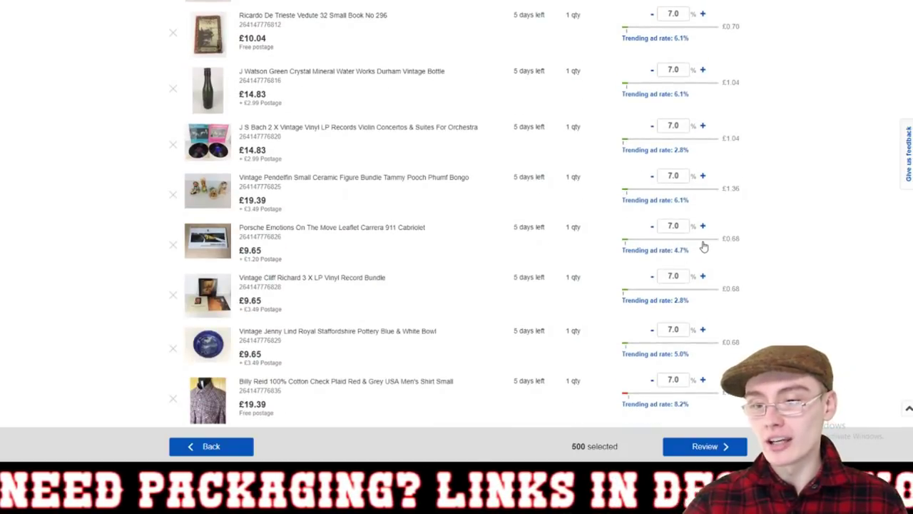
scroll(715, 258, down, 3)
scroll(716, 261, down, 1)
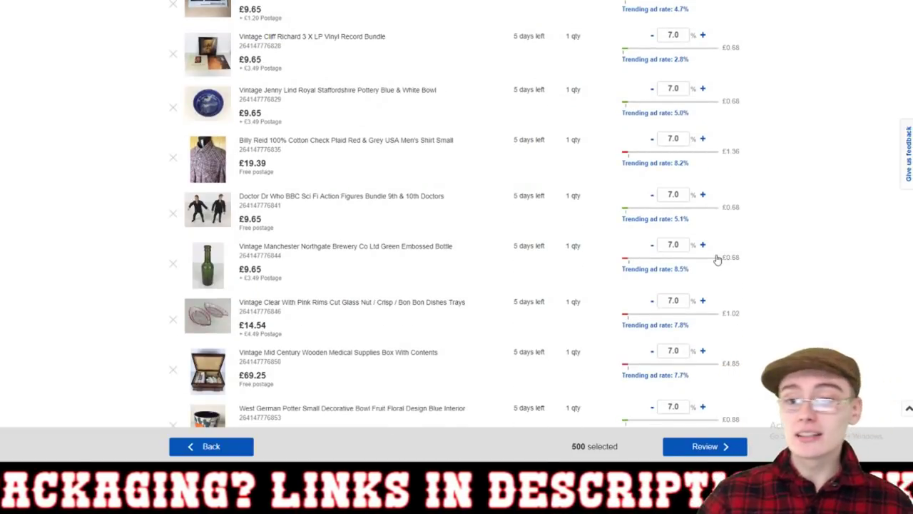
scroll(644, 235, down, 2)
scroll(647, 248, up, 3)
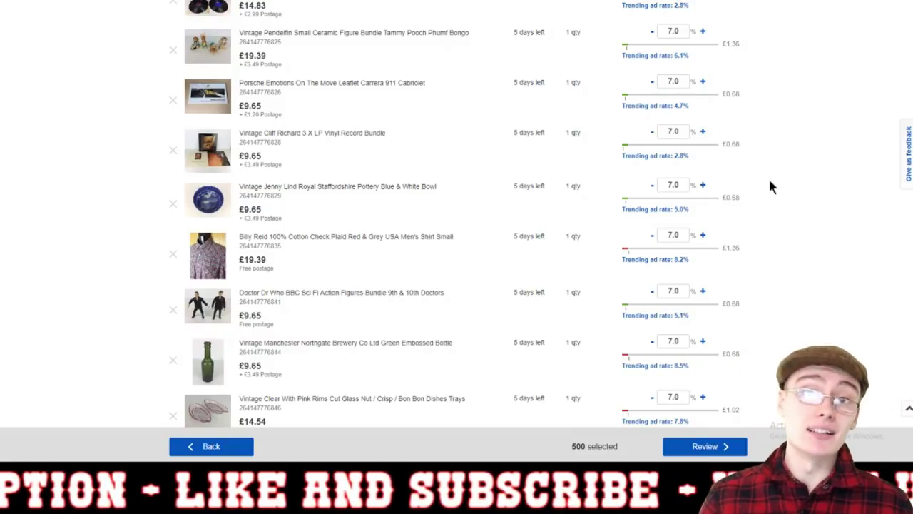
scroll(770, 182, down, 3)
scroll(771, 223, down, 10)
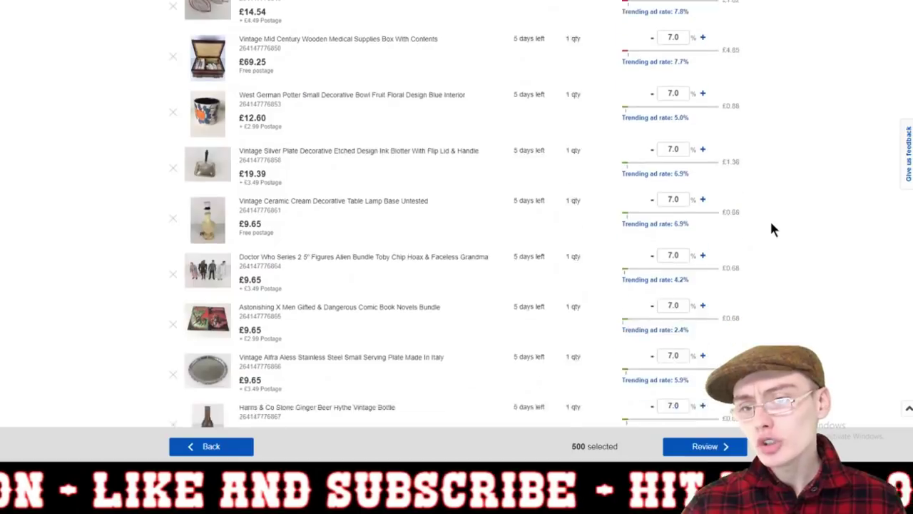
scroll(592, 213, down, 3)
scroll(591, 214, down, 12)
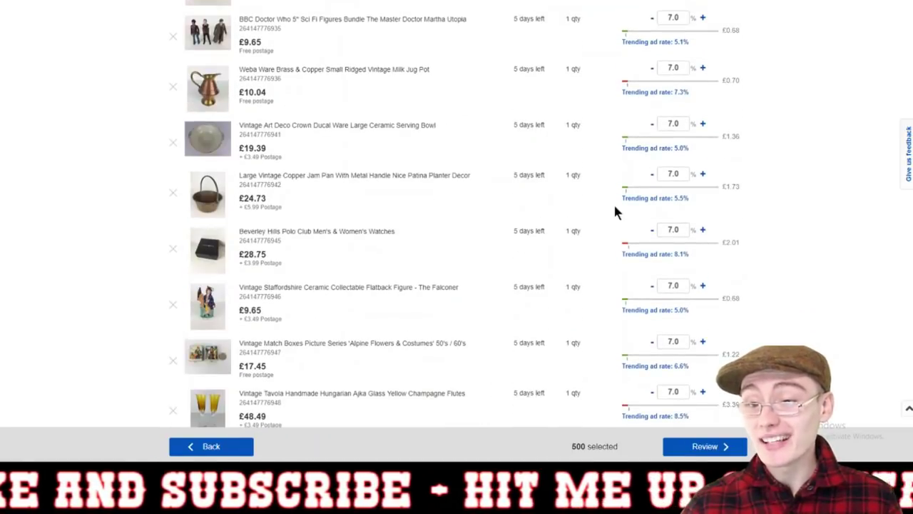
scroll(610, 282, down, 9)
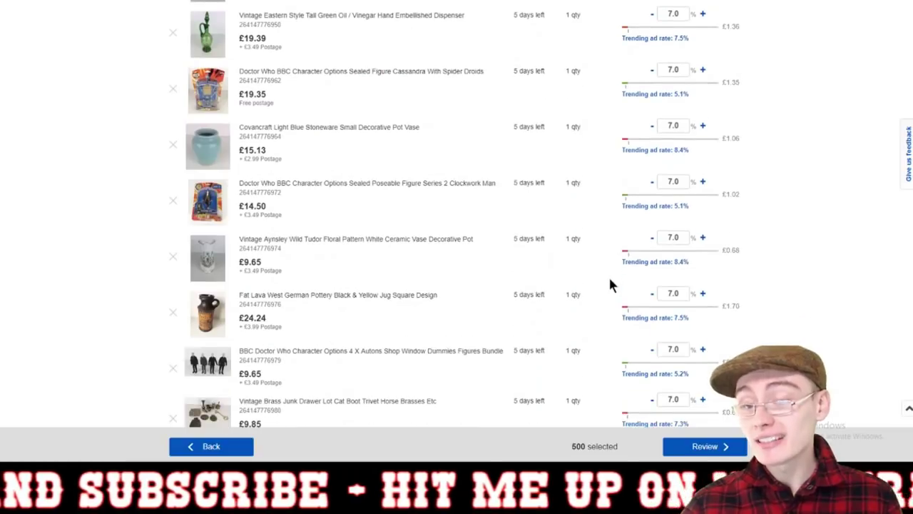
scroll(610, 283, down, 4)
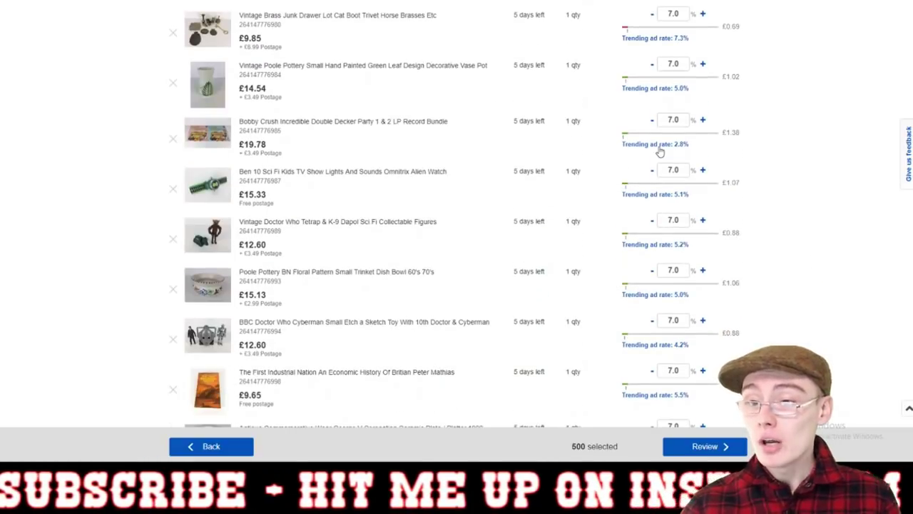
scroll(673, 163, up, 2)
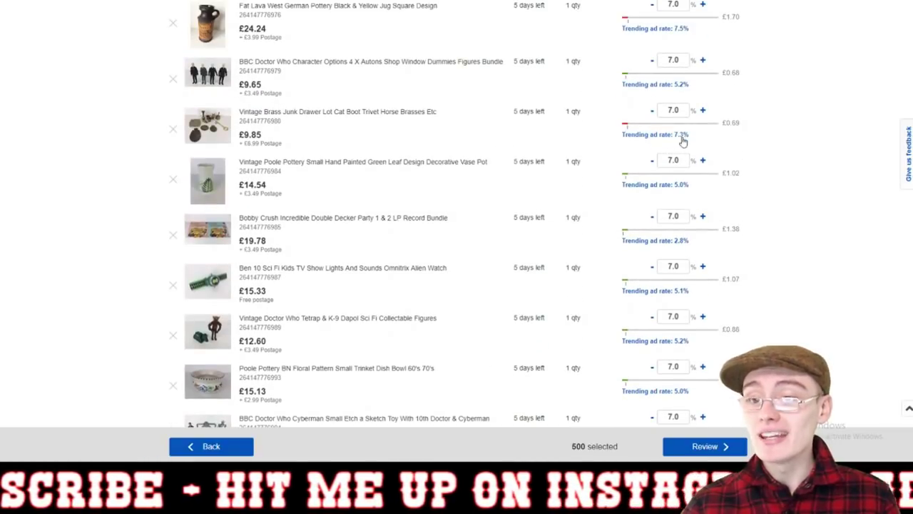
scroll(694, 163, down, 9)
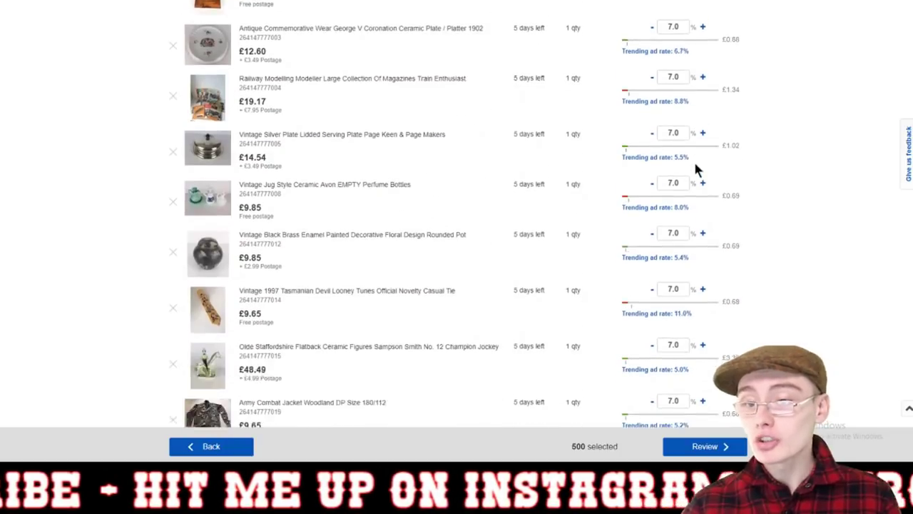
scroll(696, 164, down, 3)
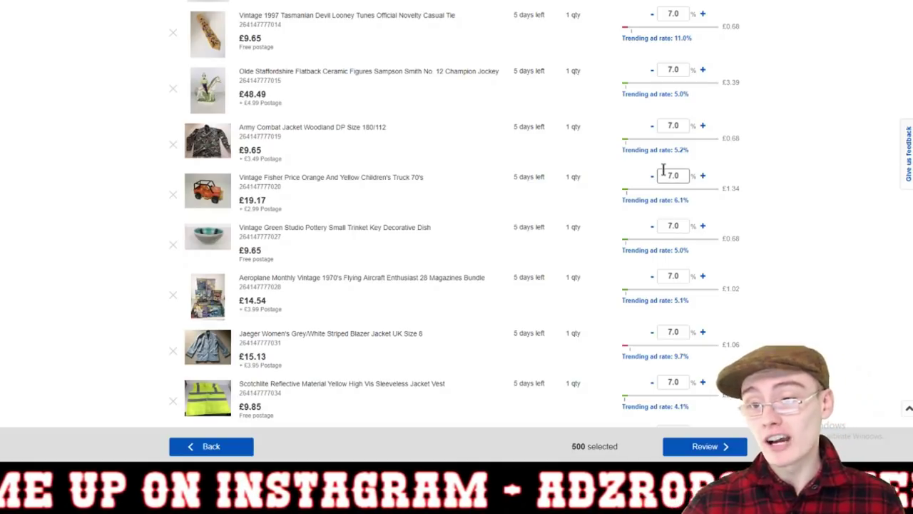
scroll(793, 217, down, 6)
scroll(793, 215, down, 20)
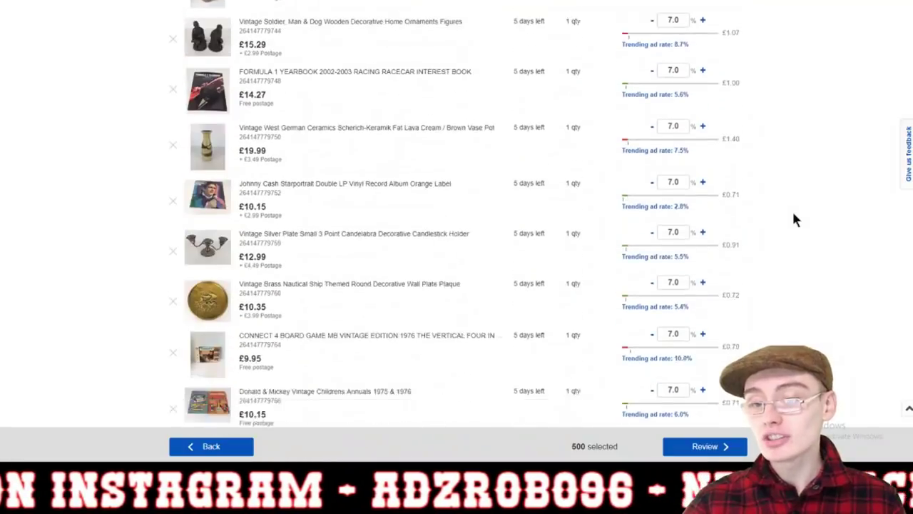